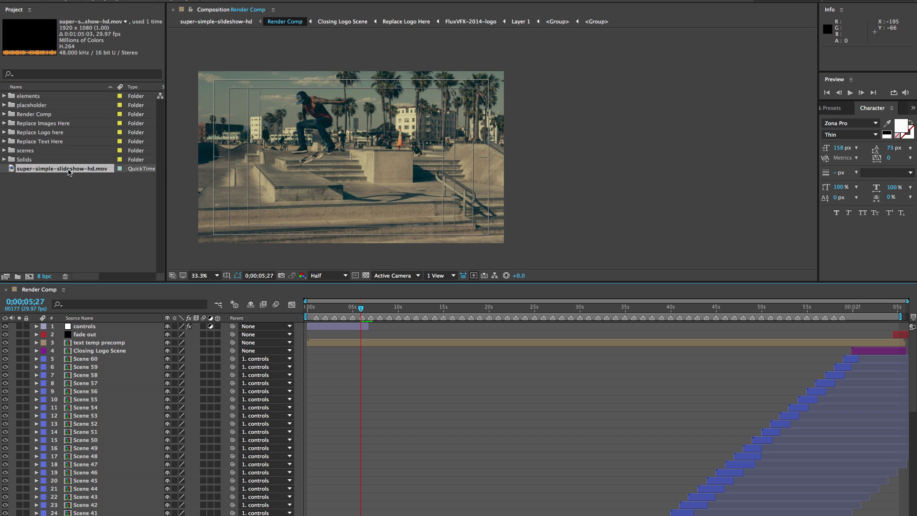
Build the super-simple-slideshow-hd 2 comp from super-simple-slideshow-hd.mov via the new-composition icon.
{"action": "left_click", "coordinate": [14, 9]}
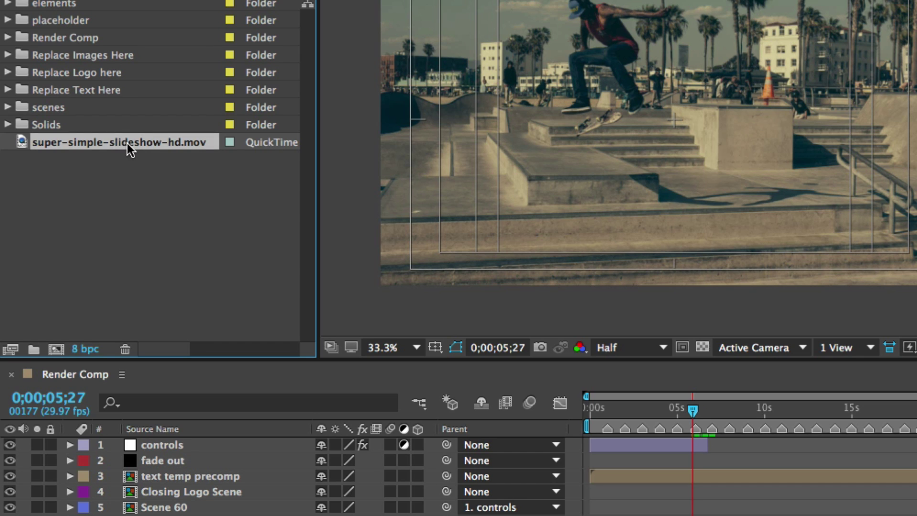
{"action": "left_click_drag", "start_coordinate": [127, 144], "coordinate": [55, 351]}
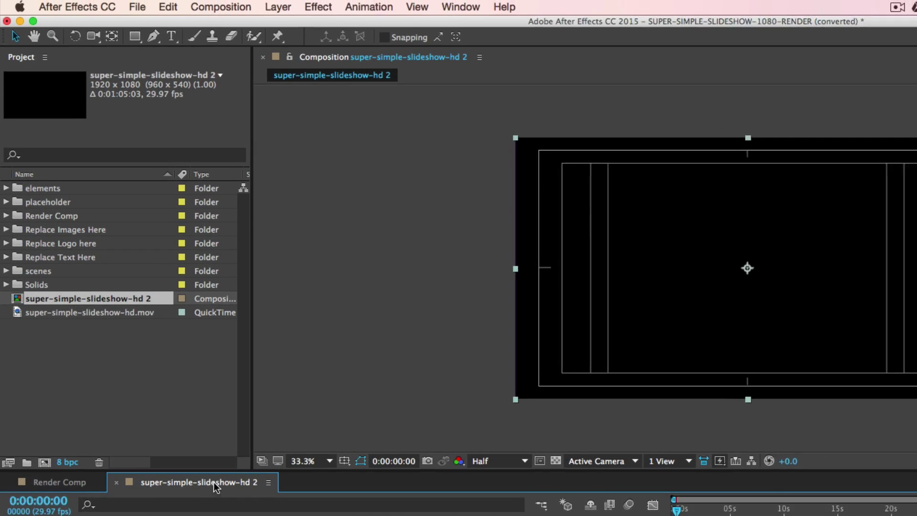
Set the composition duration to 0:02:05:03 in Composition Settings and zoom the timeline to fit.
{"action": "left_click", "coordinate": [236, 11]}
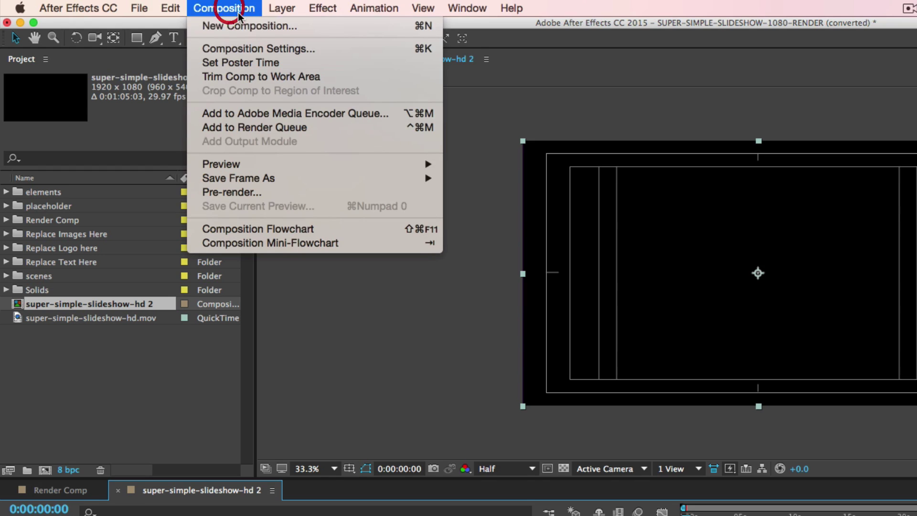
{"action": "left_click", "coordinate": [243, 48]}
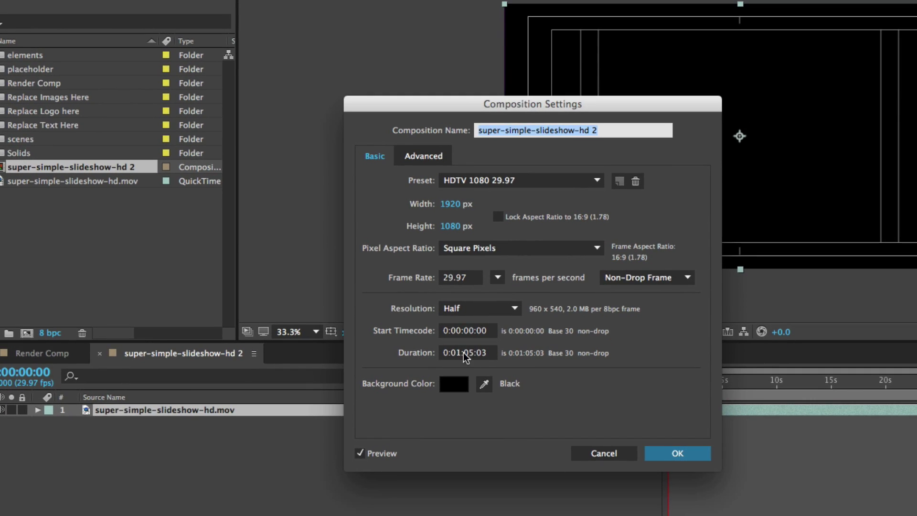
{"action": "left_click", "coordinate": [480, 489]}
{"action": "left_click_drag", "start_coordinate": [462, 353], "coordinate": [455, 352]}
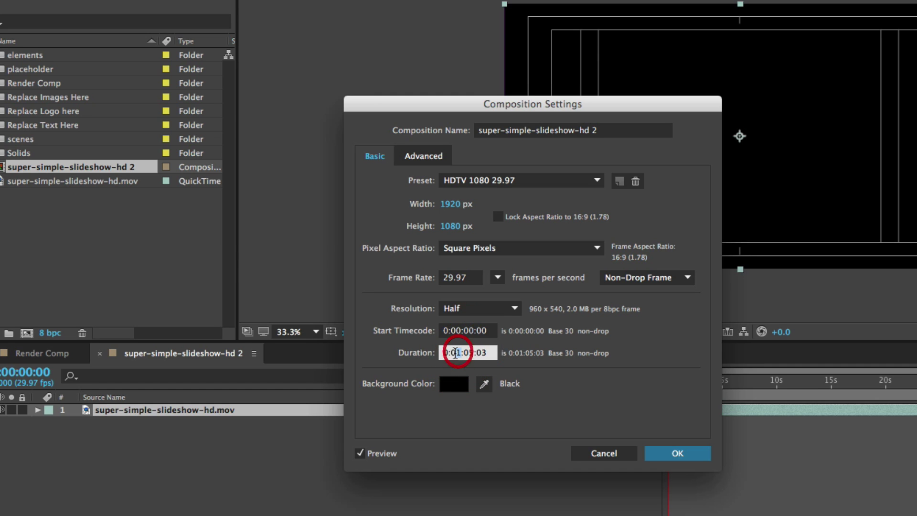
{"action": "type", "text": "2"}
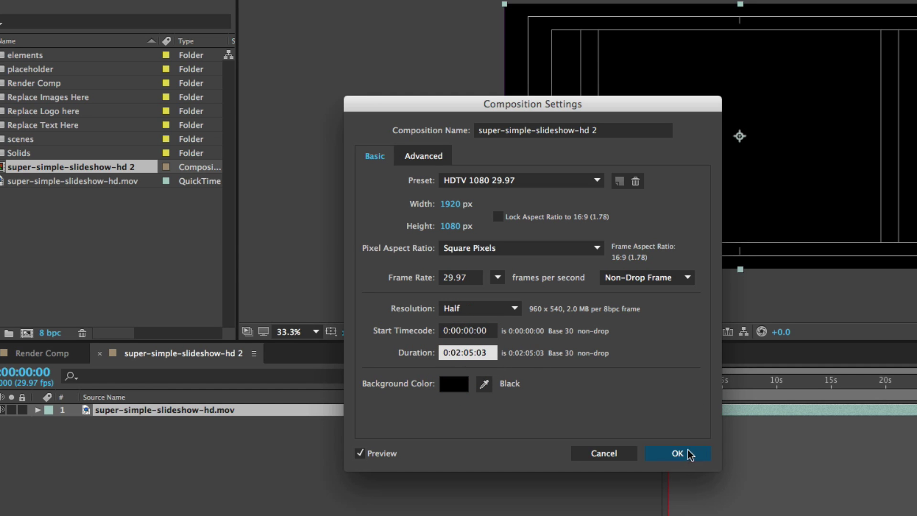
{"action": "left_click", "coordinate": [690, 454]}
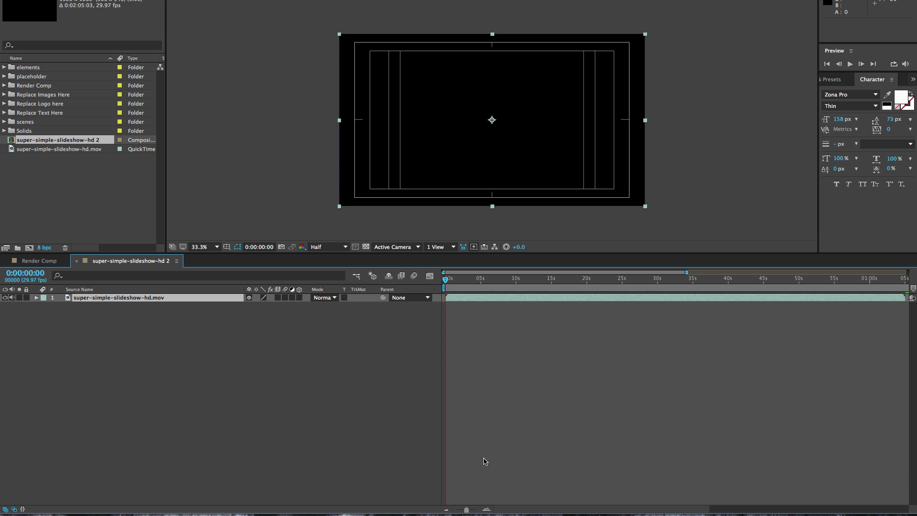
{"action": "key", "text": "equal"}
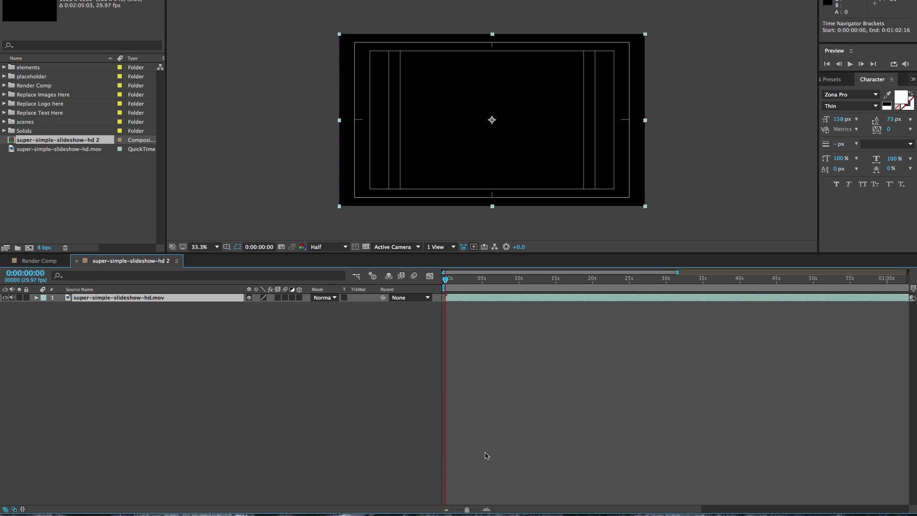
{"action": "key", "text": "minus"}
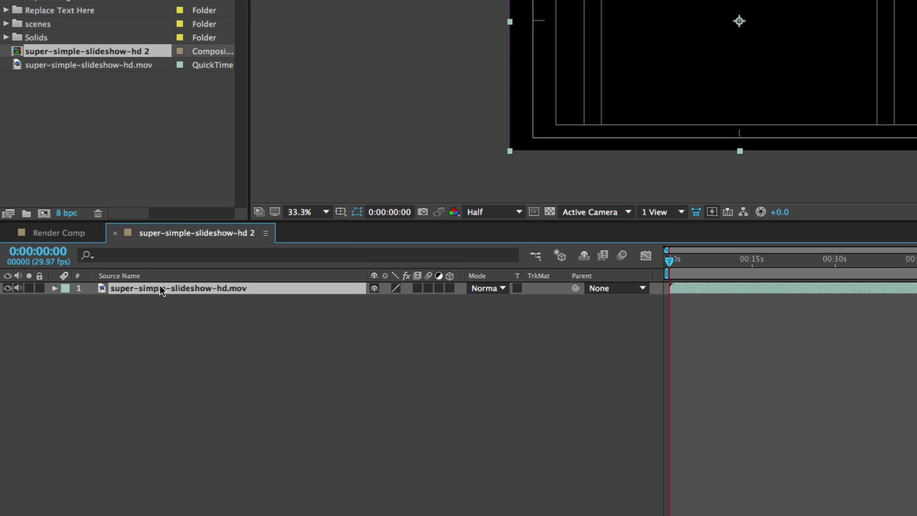
Time-stretch the footage layer by 200% and preview playback from 0:00:06:19.
{"action": "right_click", "coordinate": [160, 287]}
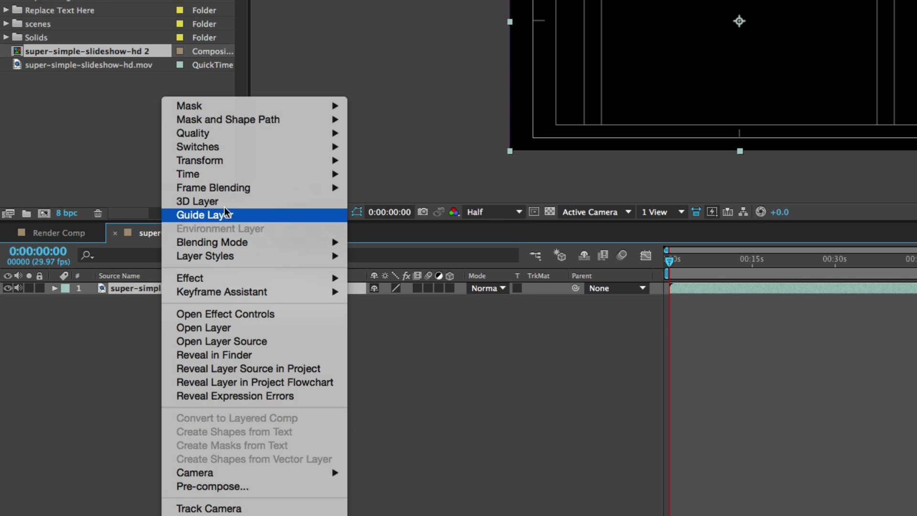
{"action": "mouse_move", "coordinate": [230, 174]}
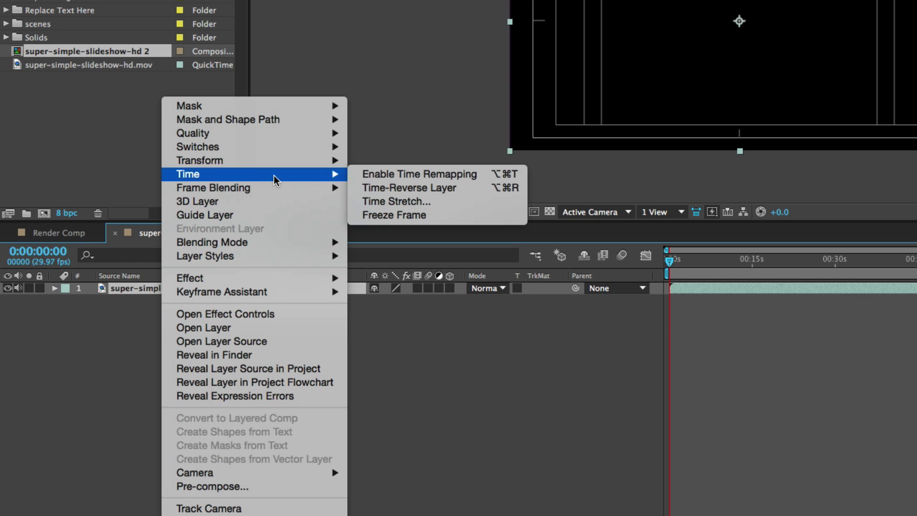
{"action": "left_click", "coordinate": [414, 201]}
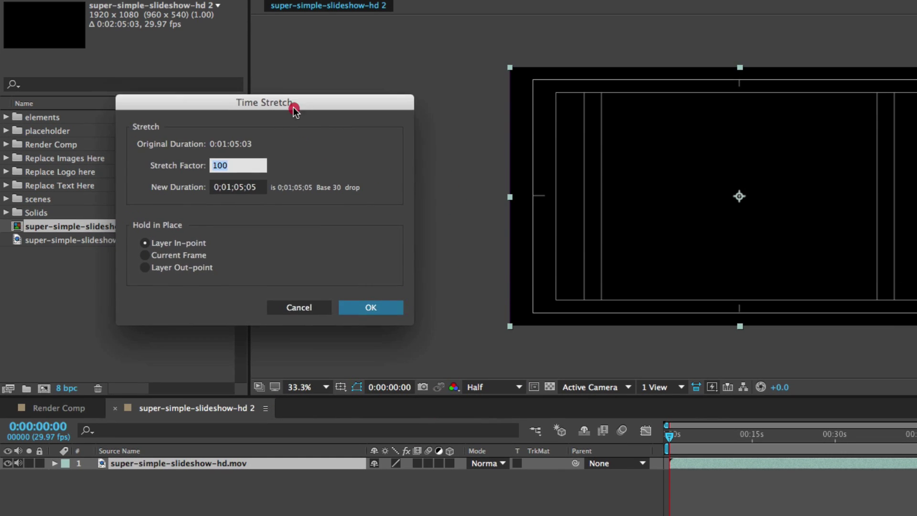
{"action": "left_click_drag", "start_coordinate": [293, 107], "coordinate": [473, 203]}
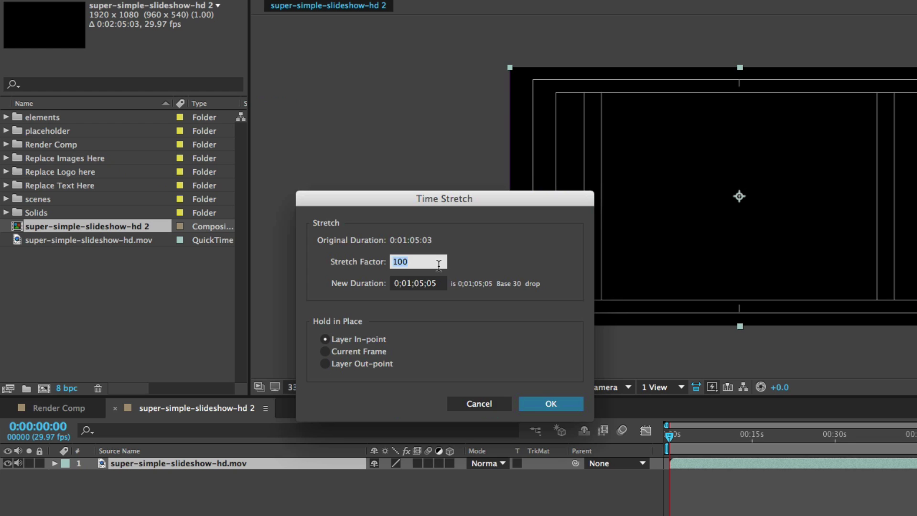
{"action": "type", "text": "200"}
{"action": "left_click", "coordinate": [532, 403]}
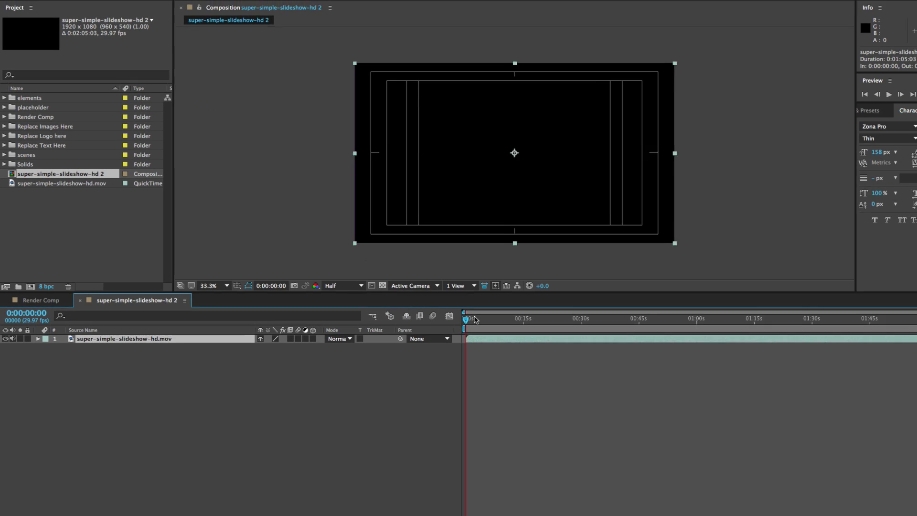
{"action": "left_click_drag", "start_coordinate": [475, 319], "coordinate": [492, 325]}
{"action": "key", "text": "space"}
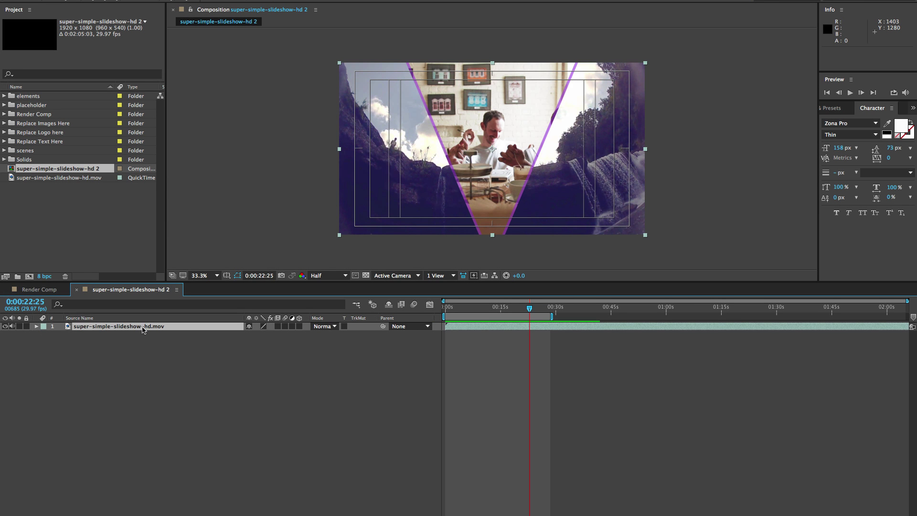
Set the footage layer's Time Stretch factor back to 100%.
{"action": "right_click", "coordinate": [129, 327]}
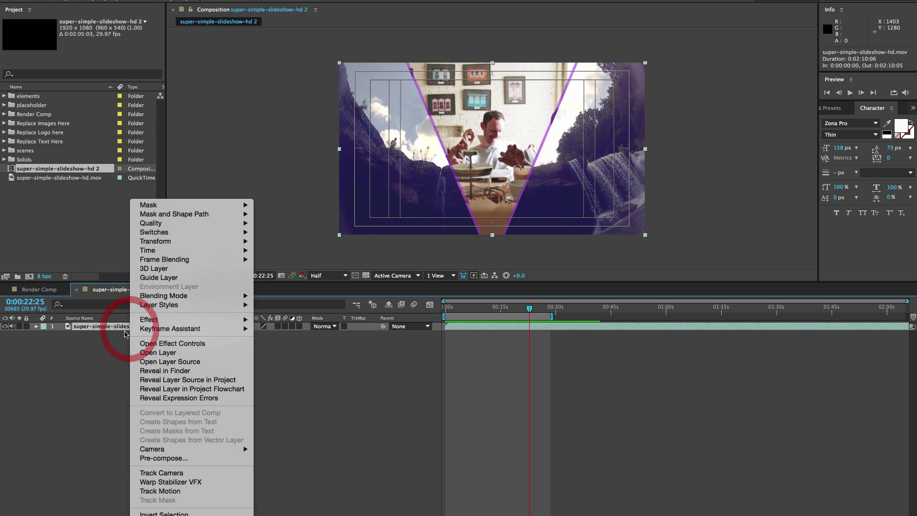
{"action": "mouse_move", "coordinate": [148, 250]}
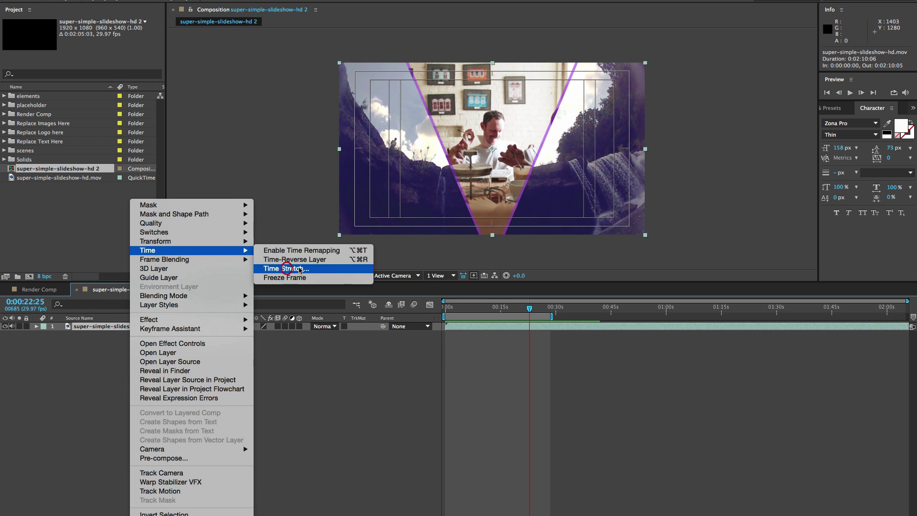
{"action": "left_click", "coordinate": [318, 267]}
{"action": "type", "text": "100"}
{"action": "key", "text": "Return"}
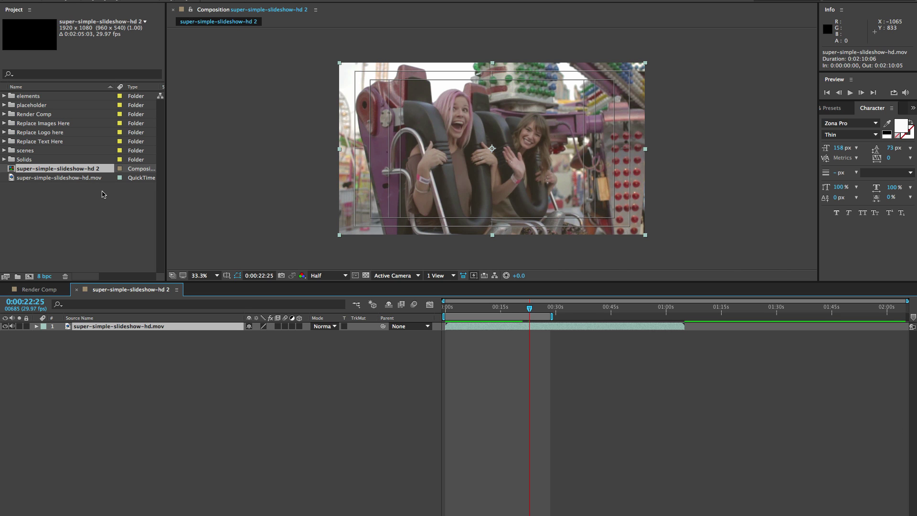
In Interpret Footage, set super-simple-slideshow-hd.mov to loop 3 times.
{"action": "left_click", "coordinate": [66, 178]}
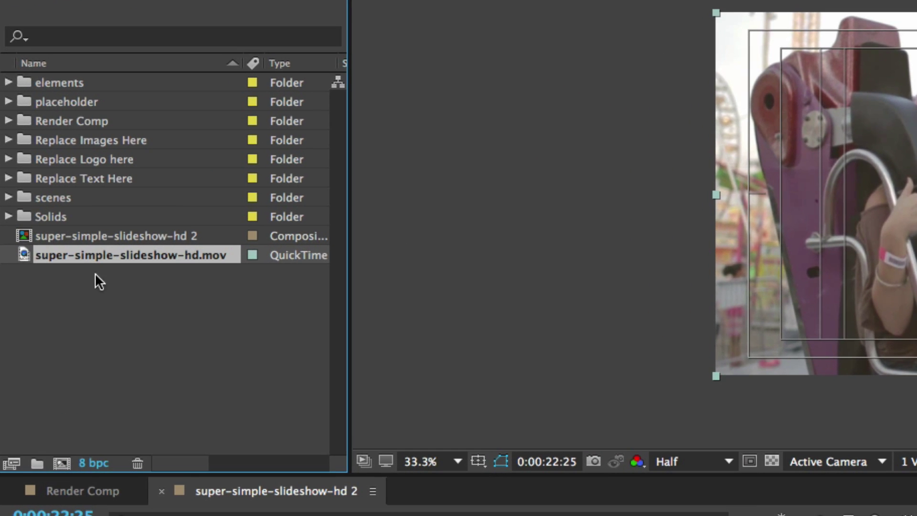
{"action": "right_click", "coordinate": [136, 255]}
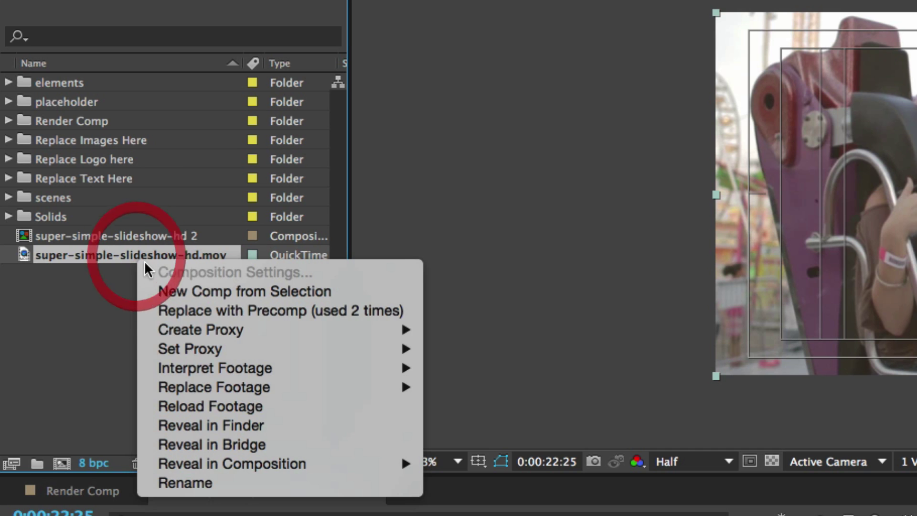
{"action": "mouse_move", "coordinate": [267, 372]}
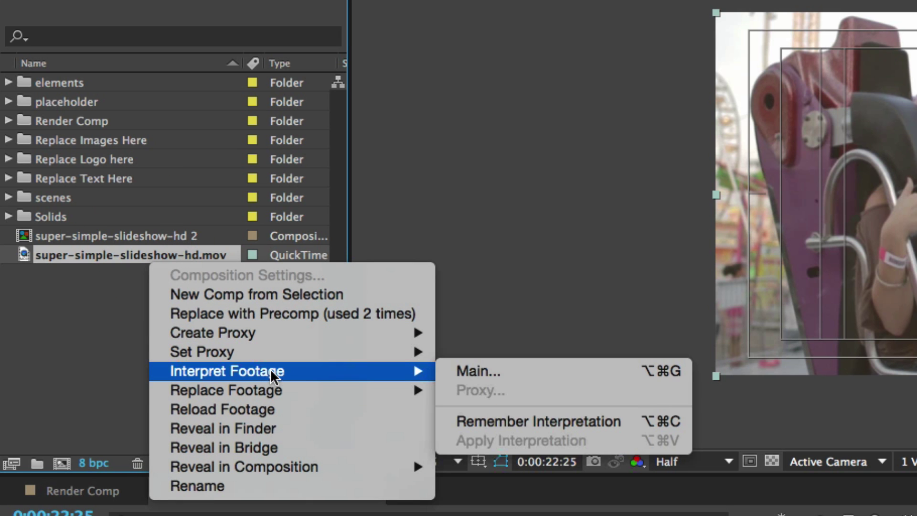
{"action": "left_click", "coordinate": [480, 370]}
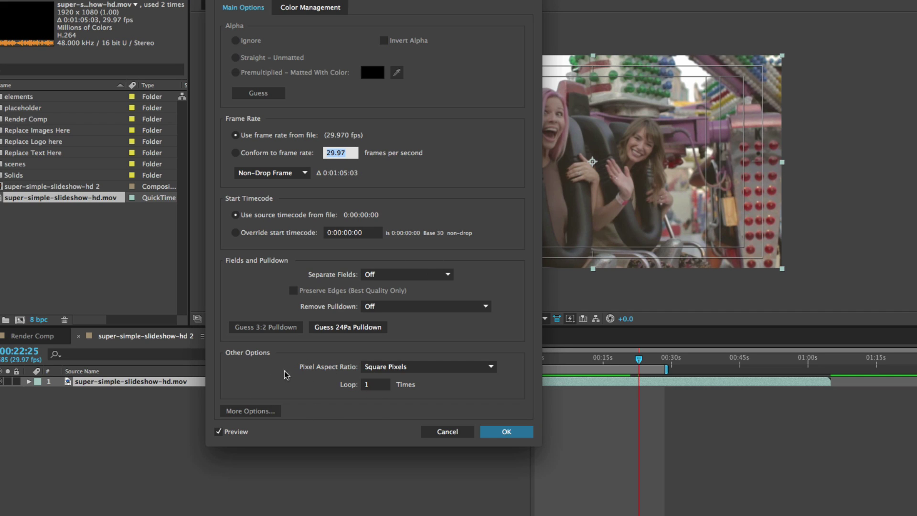
{"action": "left_click", "coordinate": [373, 385]}
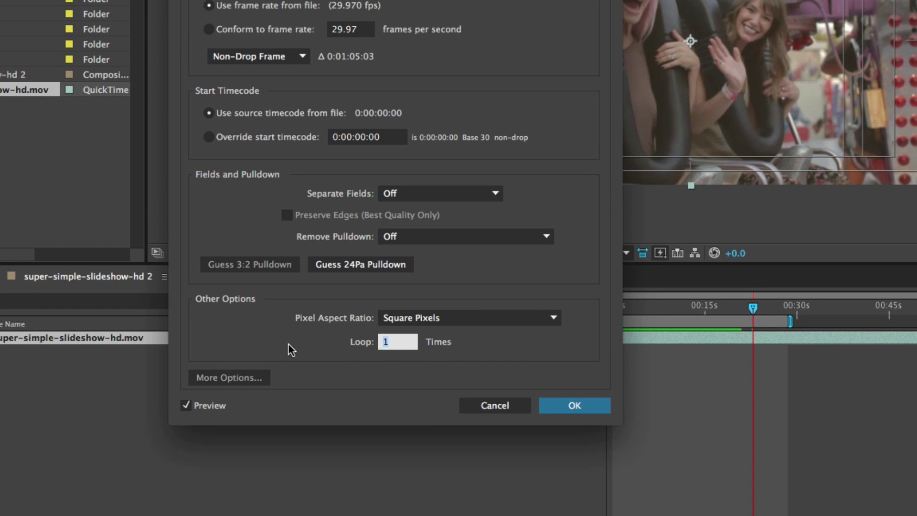
{"action": "type", "text": "3"}
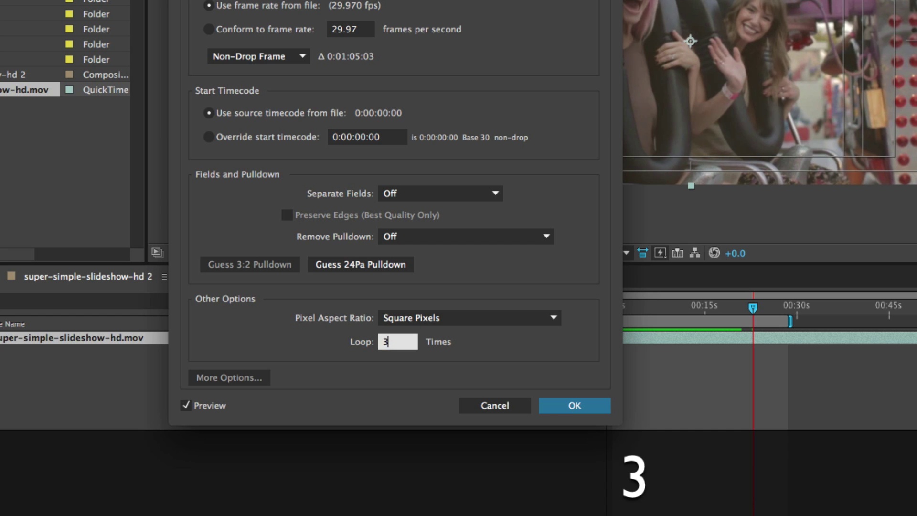
{"action": "left_click", "coordinate": [565, 409]}
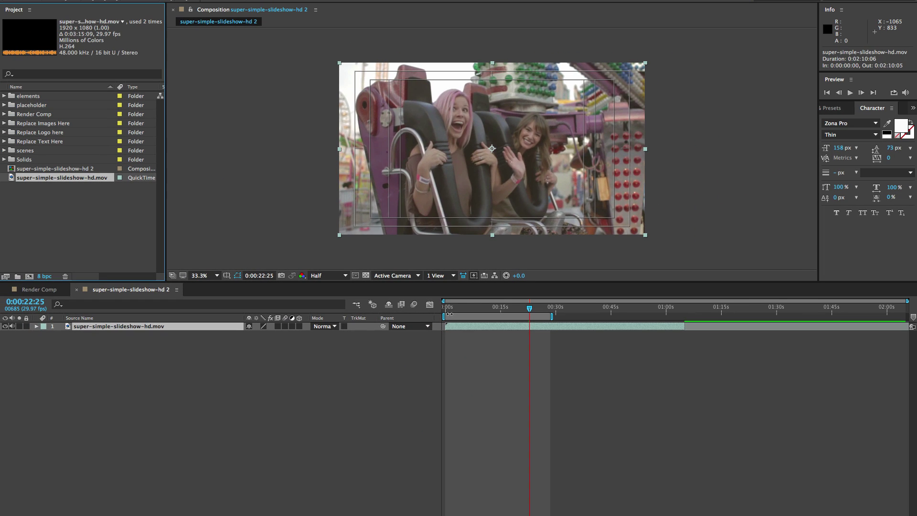
{"action": "key", "text": "ctrl+z"}
{"action": "left_click", "coordinate": [108, 233]}
Make the super-simple-slideshow-hd 3 comp by dragging the looped .mov onto the new-composition icon.
{"action": "left_click", "coordinate": [61, 180]}
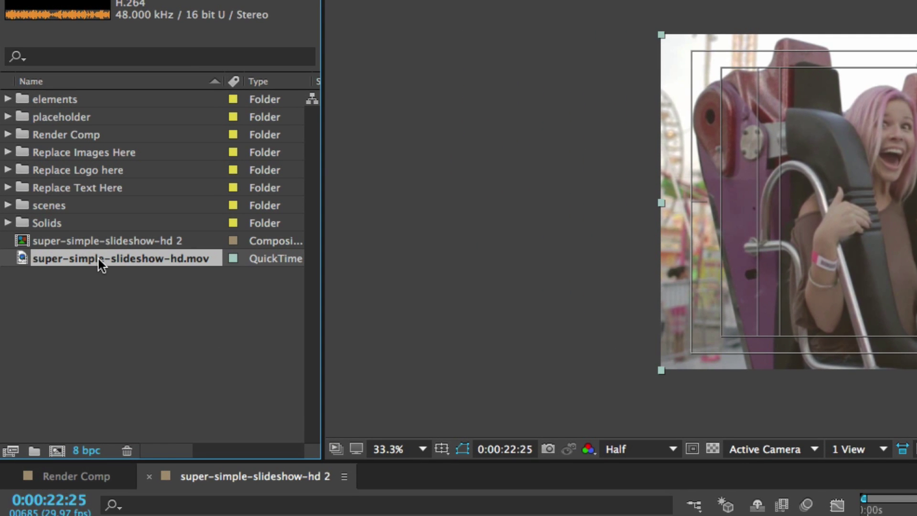
{"action": "left_click_drag", "start_coordinate": [109, 254], "coordinate": [57, 452]}
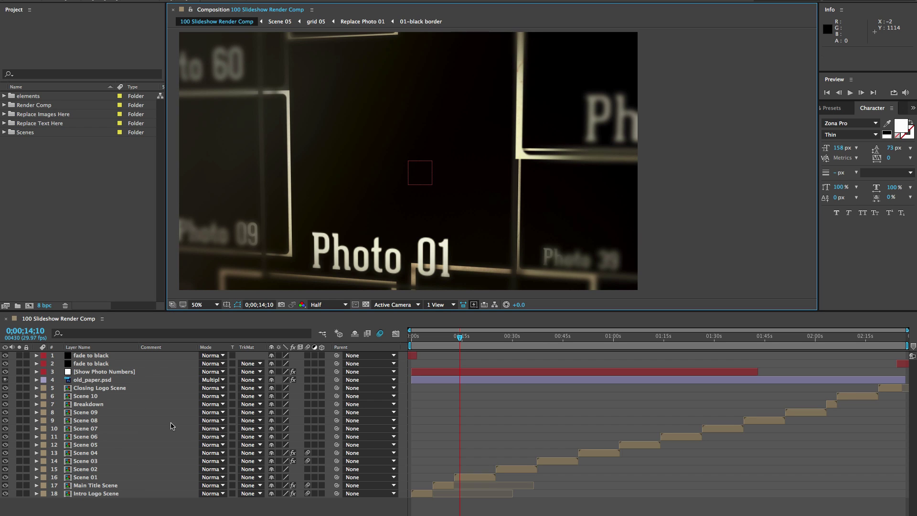
Open the Scene 01 precomp from 100 Slideshow Render Comp and reveal its keyframed properties with U.
{"action": "left_click", "coordinate": [89, 478]}
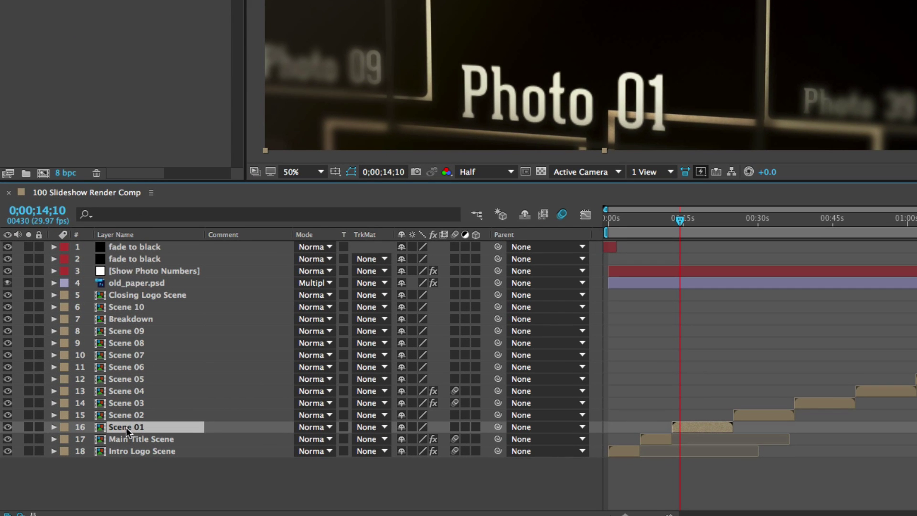
{"action": "double_click", "coordinate": [125, 427]}
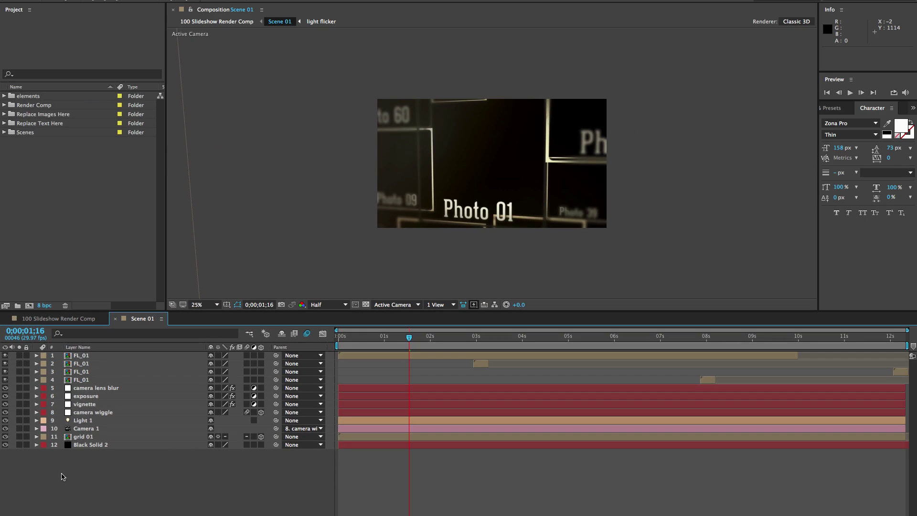
{"action": "key", "text": "u"}
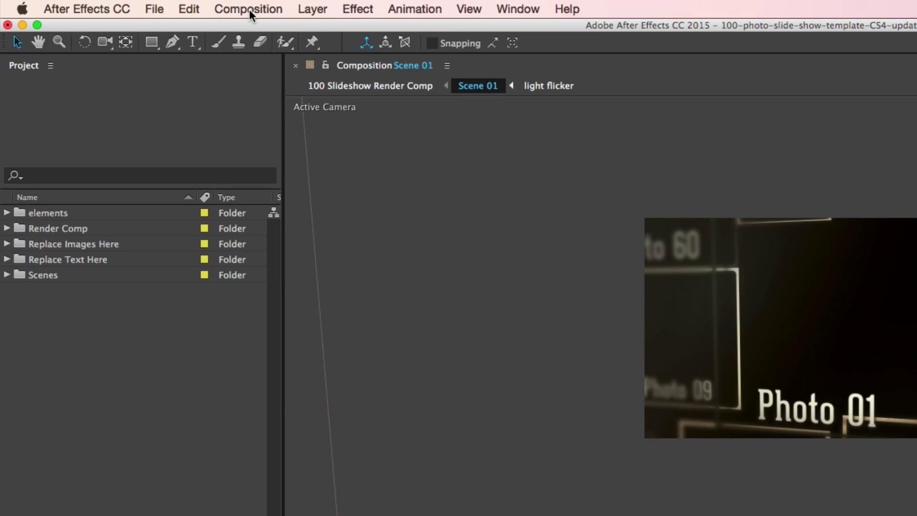
Change Scene 01's duration from 0;00;12;10 to 0;00;22;10 and fit the whole comp in the timeline.
{"action": "left_click", "coordinate": [249, 12]}
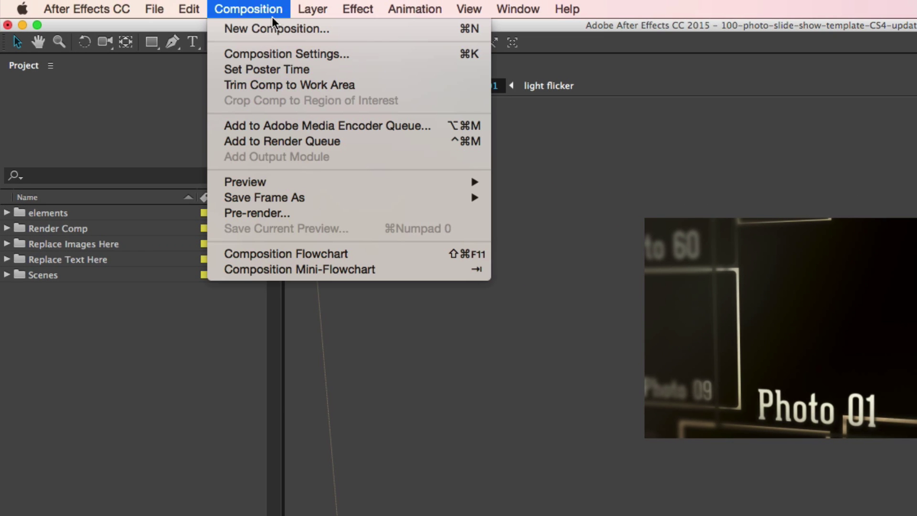
{"action": "left_click", "coordinate": [253, 60]}
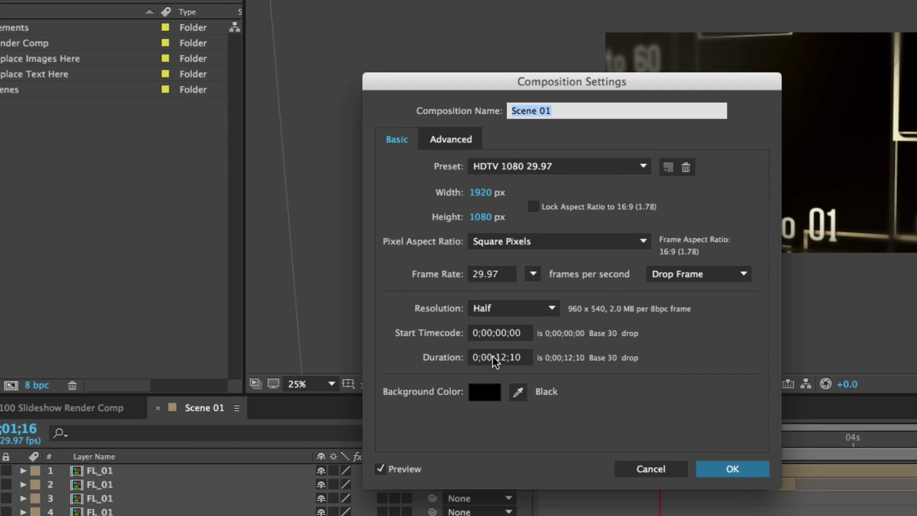
{"action": "left_click", "coordinate": [488, 359]}
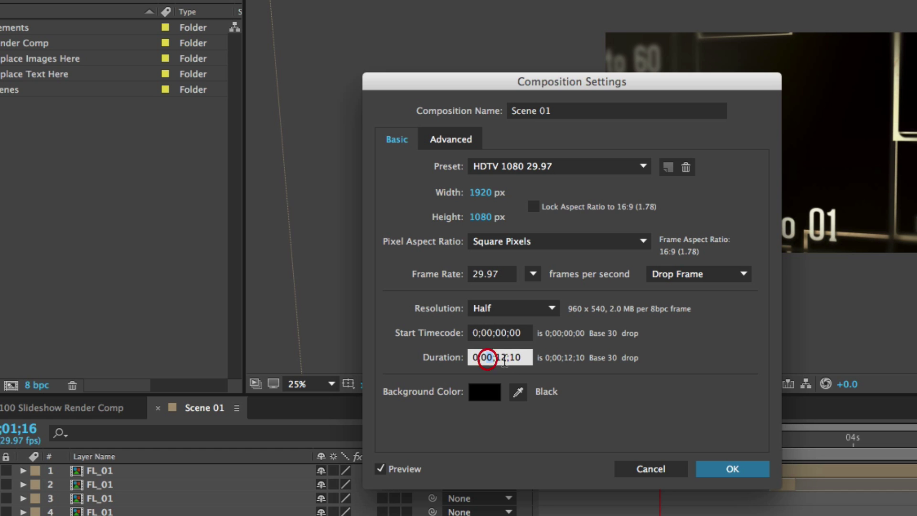
{"action": "type", "text": "2"}
{"action": "left_click", "coordinate": [733, 468]}
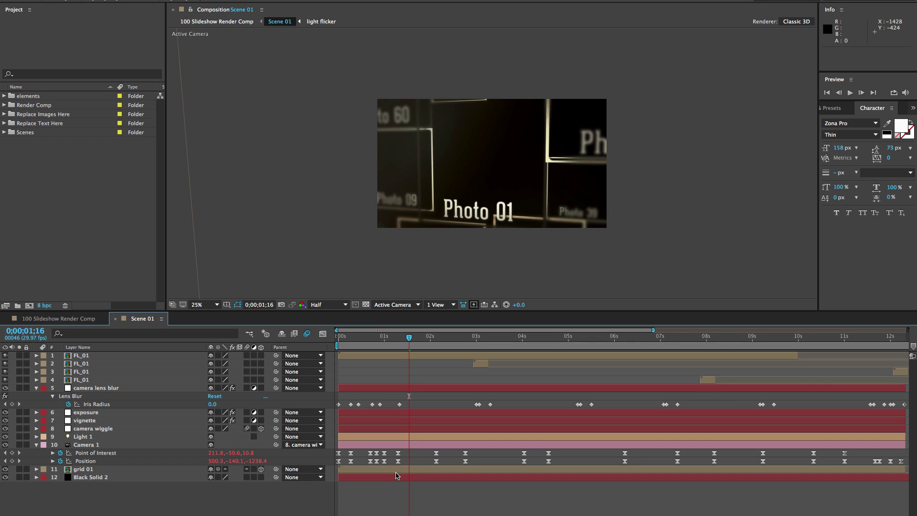
{"action": "key", "text": "semicolon"}
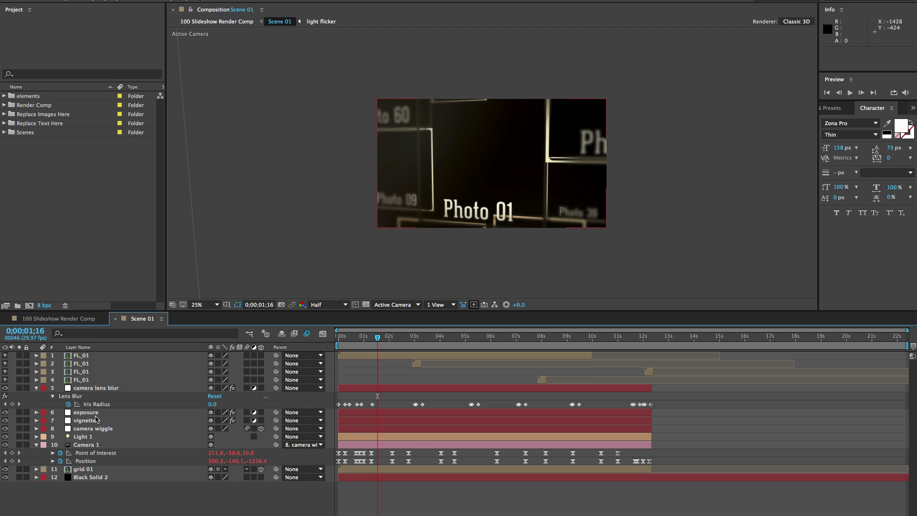
Drag the out-points of layers camera lens blur through grid 01 to the 22-second comp end.
{"action": "left_click", "coordinate": [96, 388]}
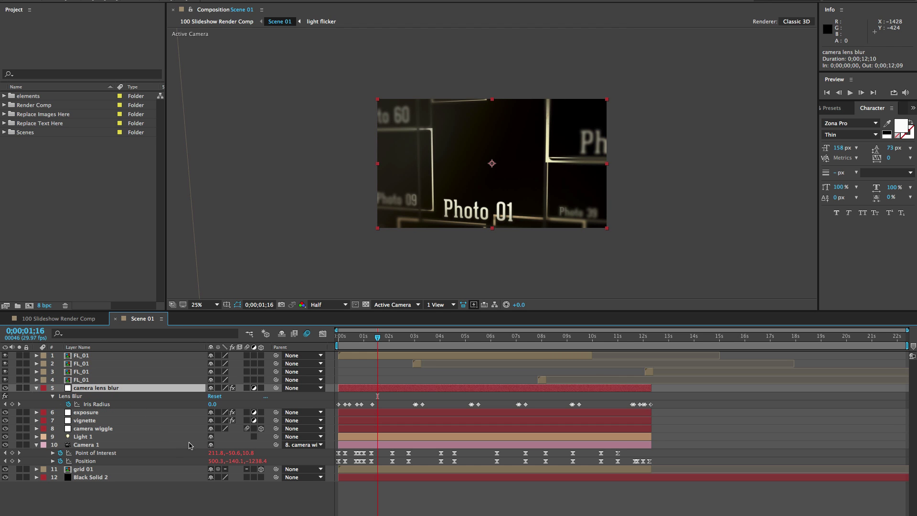
{"action": "key", "text": "Up"}
{"action": "left_click", "coordinate": [85, 472], "text": "shift"}
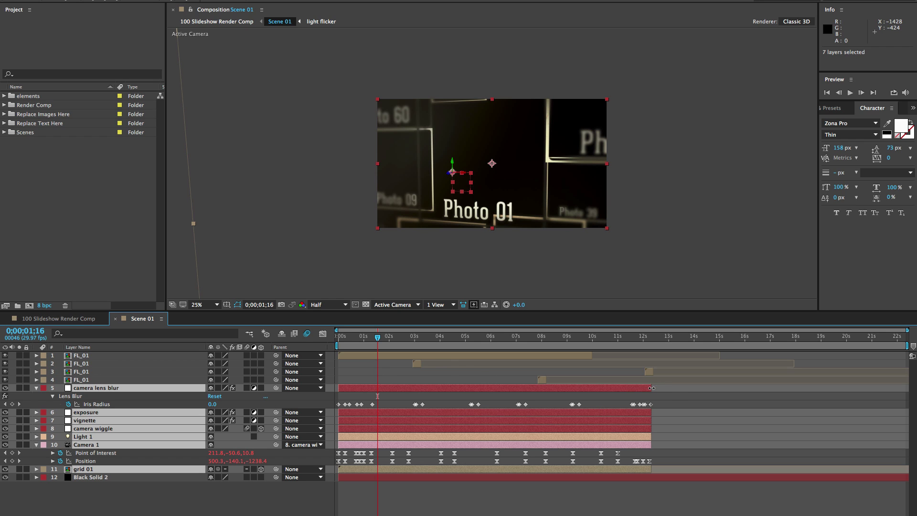
{"action": "left_click_drag", "start_coordinate": [651, 388], "coordinate": [901, 391]}
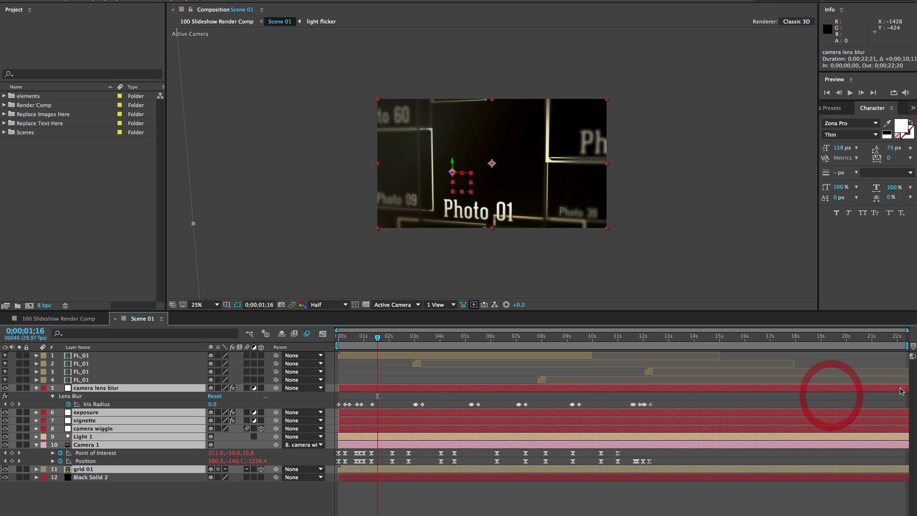
{"action": "left_click", "coordinate": [231, 507]}
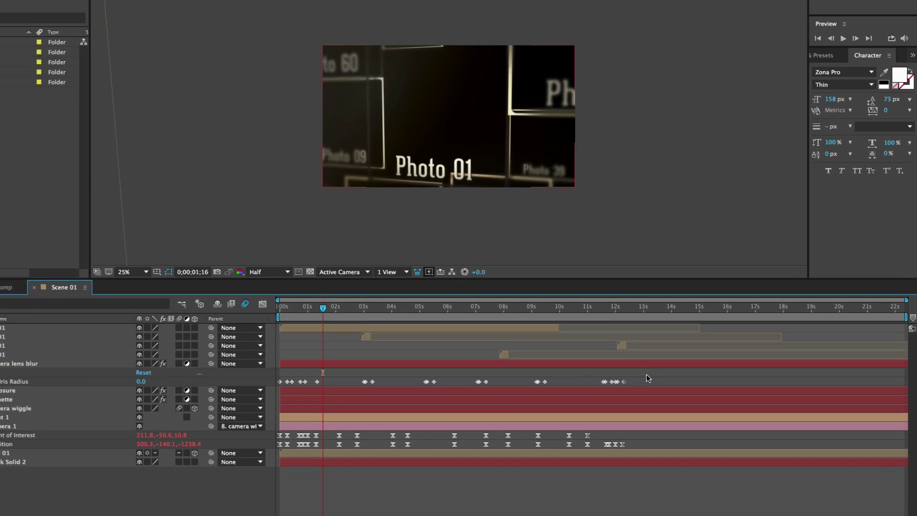
Box-select the Iris Radius, Point of Interest and Position keyframes in Scene 01's timeline.
{"action": "left_click_drag", "start_coordinate": [673, 398], "coordinate": [659, 411]}
{"action": "left_click_drag", "start_coordinate": [569, 336], "coordinate": [135, 409]}
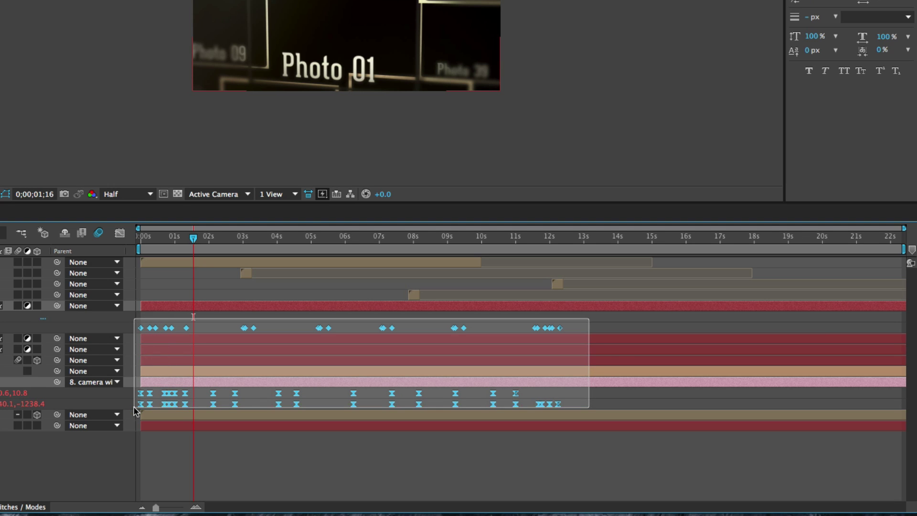
{"action": "left_click_drag", "start_coordinate": [135, 409], "coordinate": [135, 410]}
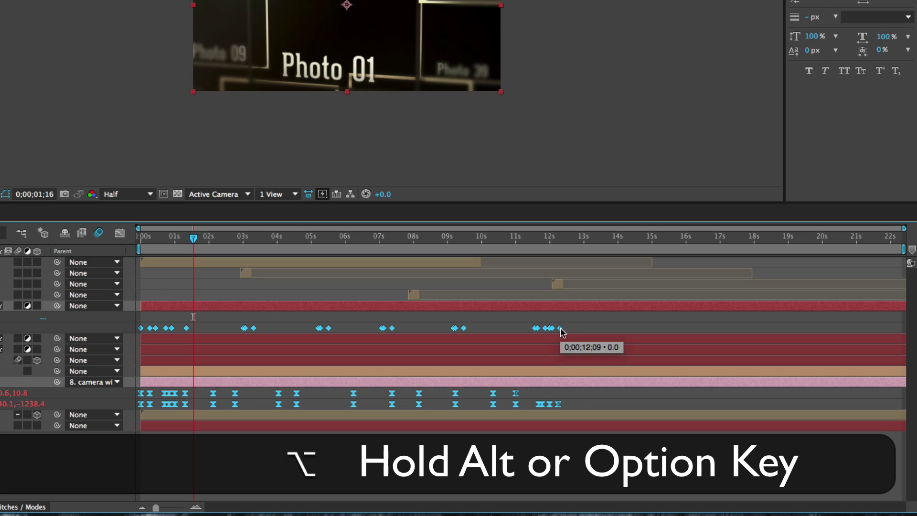
Scale the Iris Radius and Camera 1 keyframes so the last one moves from 12;09 to about 22 seconds.
{"action": "left_click", "coordinate": [562, 329], "text": "alt"}
{"action": "left_click_drag", "start_coordinate": [563, 331], "coordinate": [893, 328]}
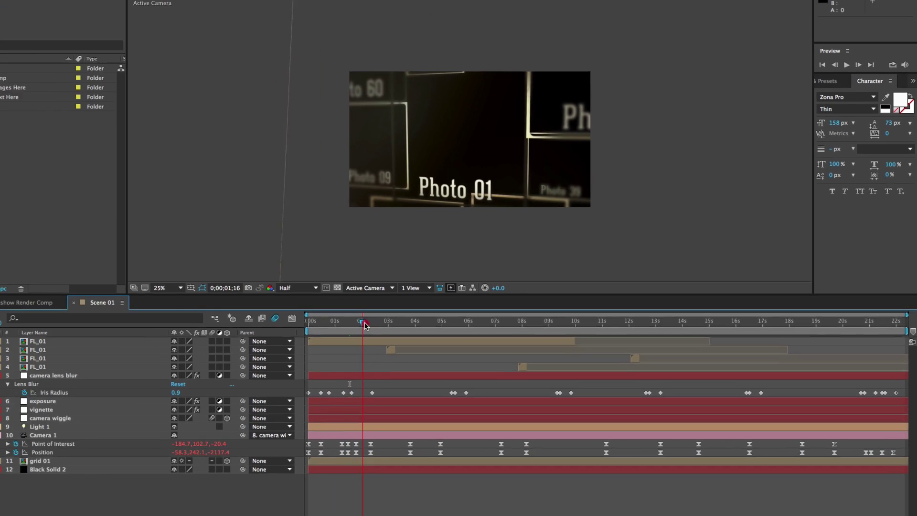
{"action": "left_click_drag", "start_coordinate": [366, 325], "coordinate": [384, 325]}
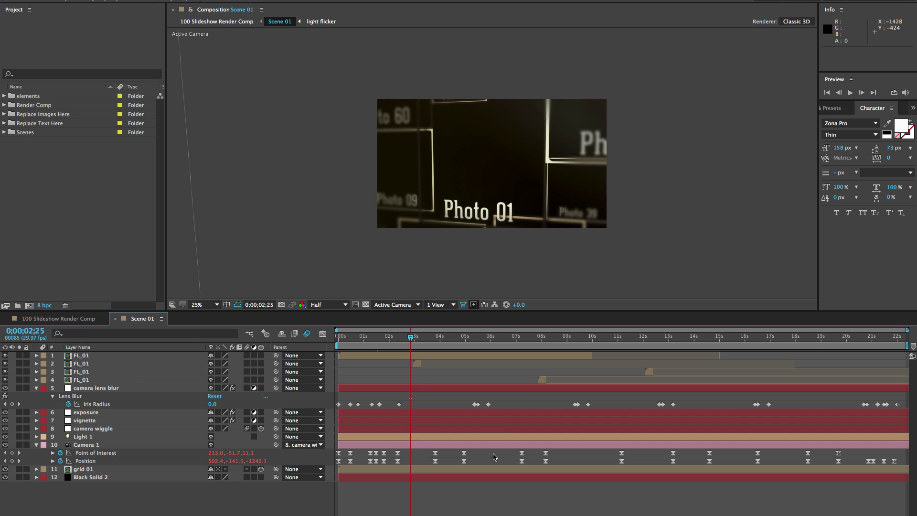
{"action": "left_click_drag", "start_coordinate": [465, 337], "coordinate": [492, 336]}
{"action": "left_click", "coordinate": [517, 337]}
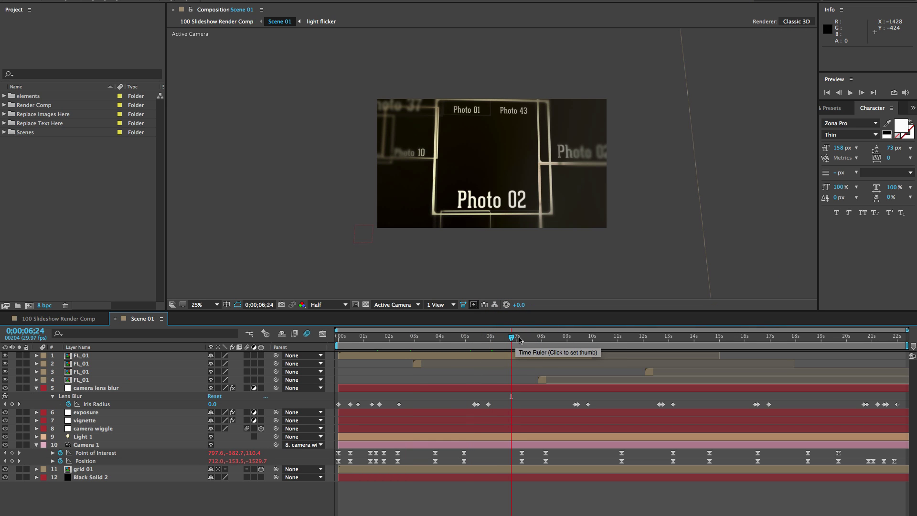
{"action": "left_click_drag", "start_coordinate": [517, 338], "coordinate": [547, 338]}
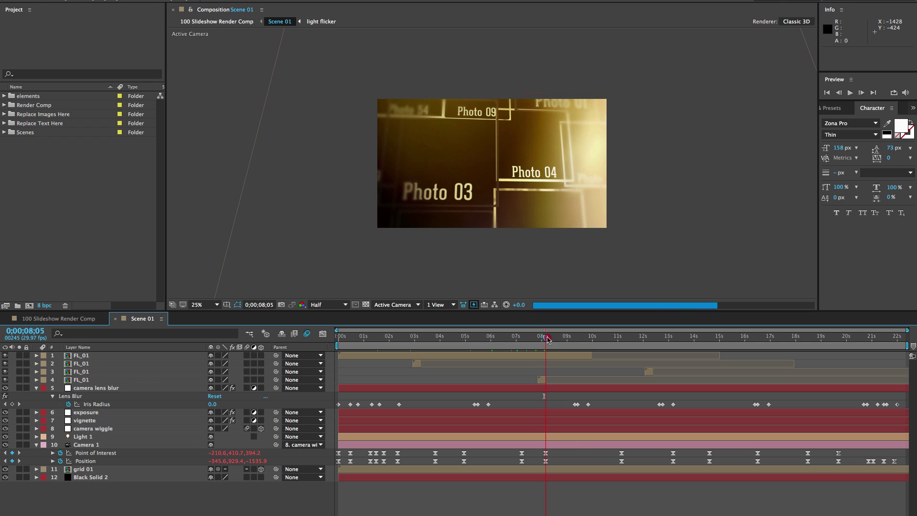